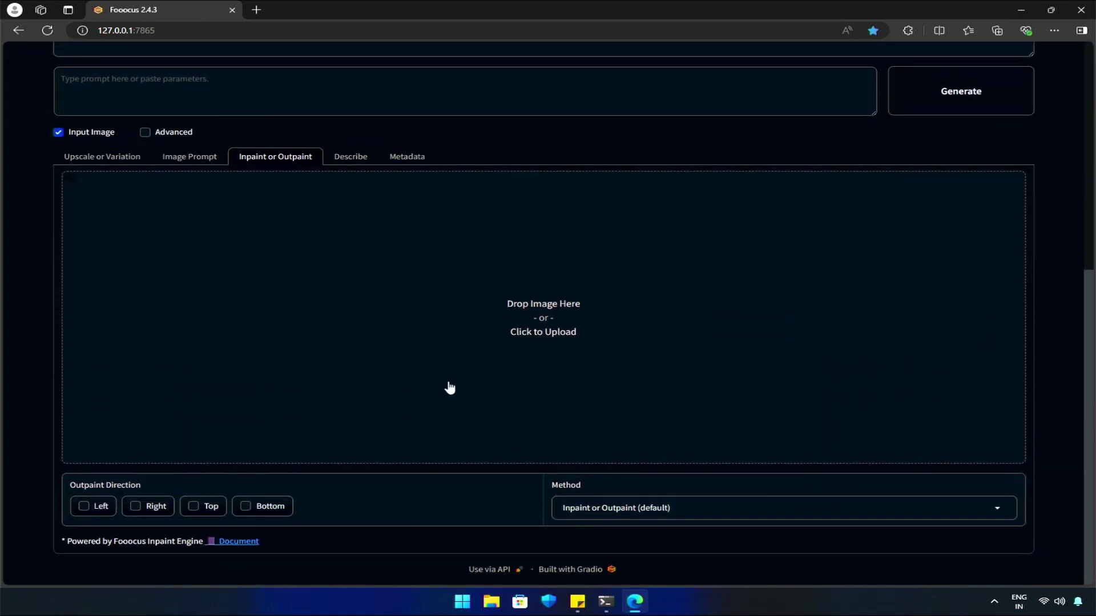
Step: Load the photo of the blonde woman on the road into the inpaint canvas
{"action": "left_click", "coordinate": [536, 339]}
{"action": "left_click", "coordinate": [329, 169]}
{"action": "double_click", "coordinate": [326, 169]}
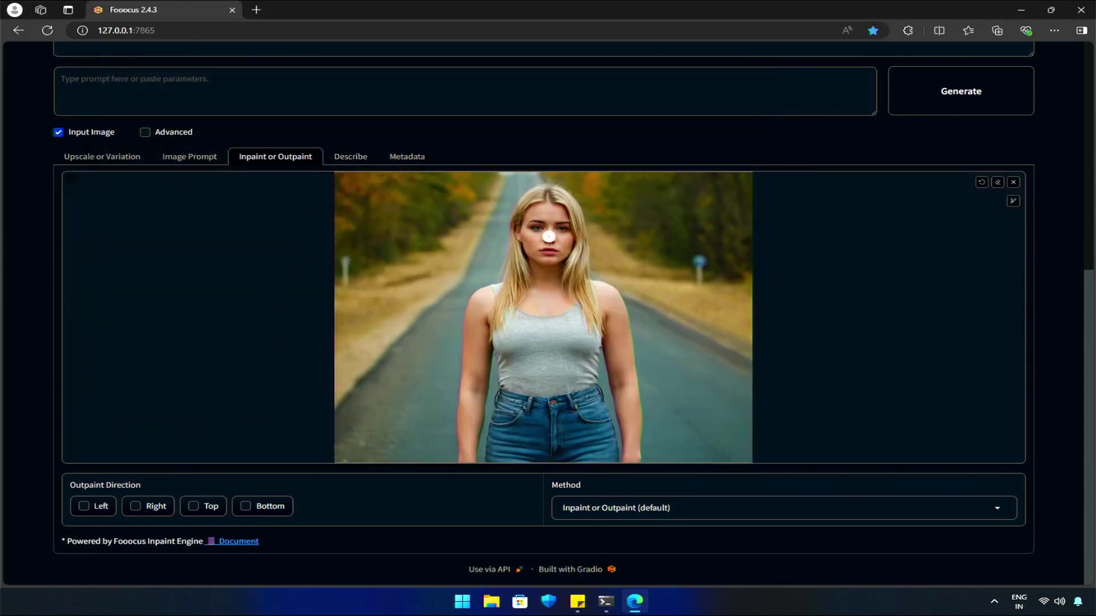
Step: Enlarge the masking brush and paint a white mask over the woman's face
{"action": "left_click", "coordinate": [1013, 205]}
{"action": "left_click_drag", "start_coordinate": [942, 203], "coordinate": [974, 204]}
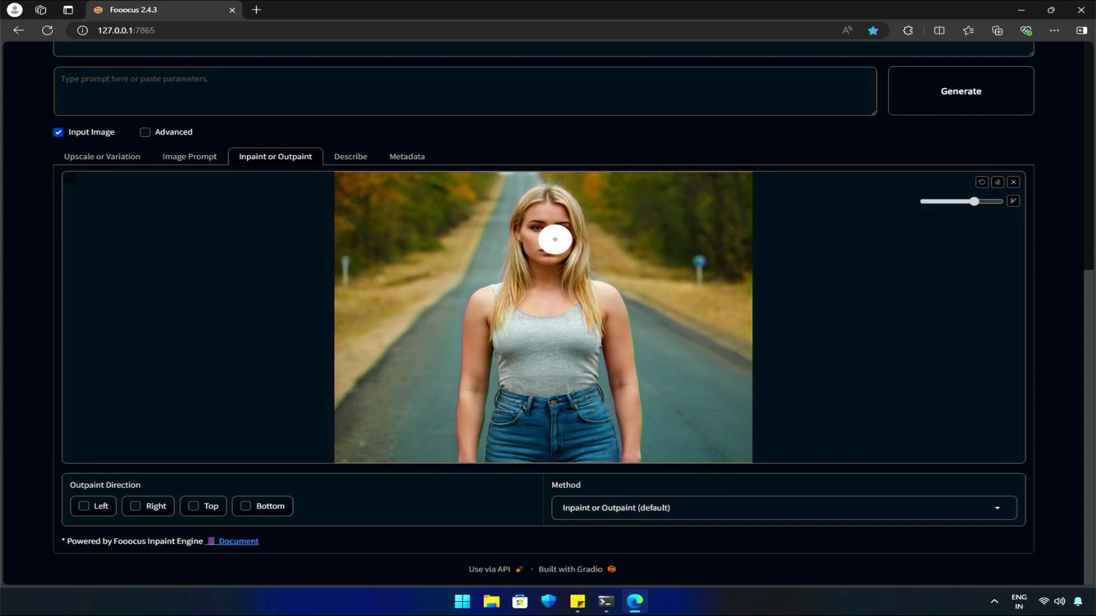
{"action": "mouse_move", "coordinate": [555, 239]}
{"action": "left_mouse_down"}
{"action": "mouse_move", "coordinate": [534, 239]}
{"action": "mouse_move", "coordinate": [531, 225]}
{"action": "mouse_move", "coordinate": [557, 221]}
{"action": "mouse_move", "coordinate": [546, 253]}
{"action": "mouse_move", "coordinate": [546, 231]}
{"action": "left_mouse_up"}
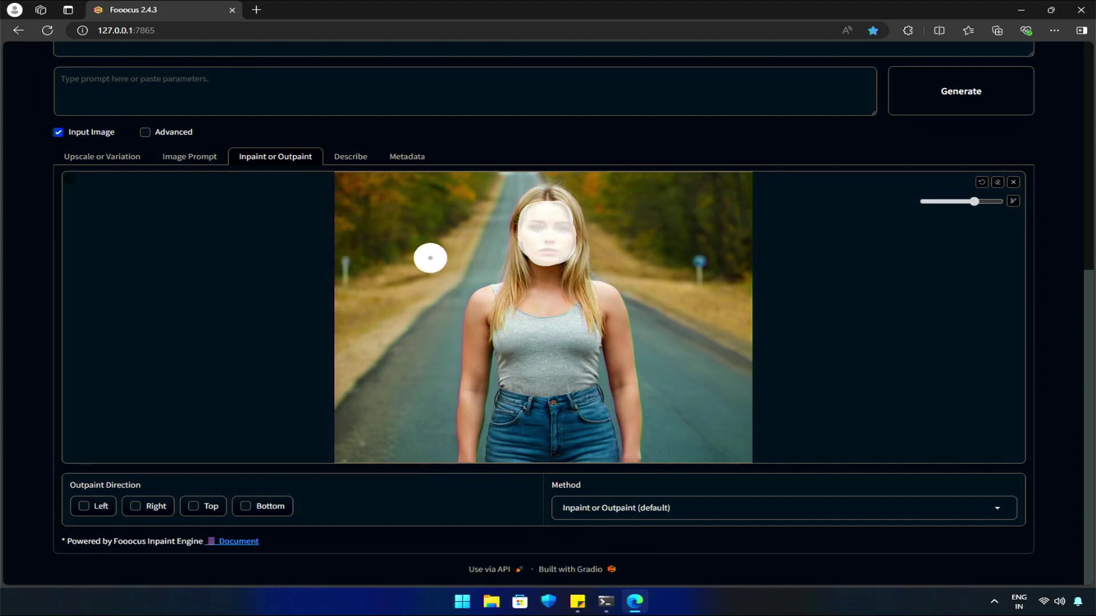
{"action": "scroll", "coordinate": [232, 160], "scroll_direction": "up", "scroll_amount": 3}
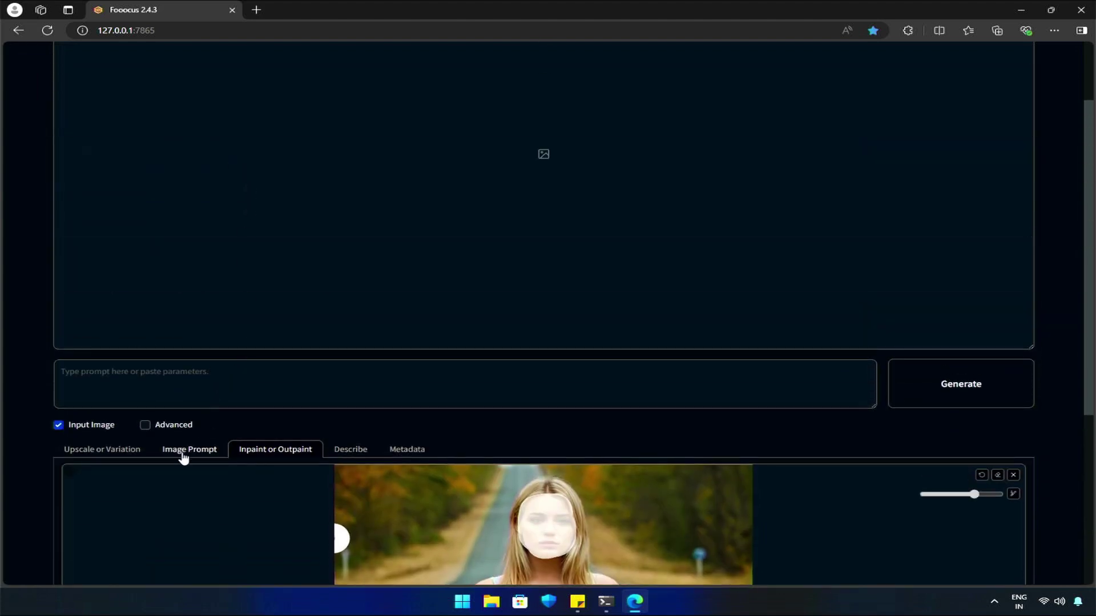
Step: Load the blonde face close-up into the first Image Prompt slot, rechecking the masked photo
{"action": "left_click", "coordinate": [182, 454]}
{"action": "scroll", "coordinate": [201, 419], "scroll_direction": "down", "scroll_amount": 2}
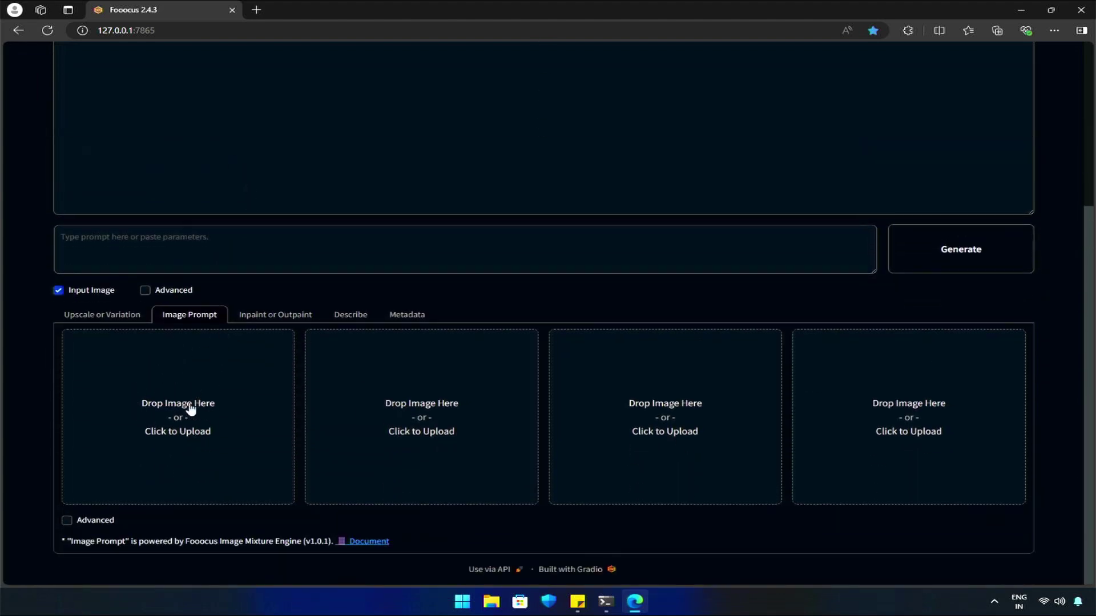
{"action": "left_click", "coordinate": [177, 418]}
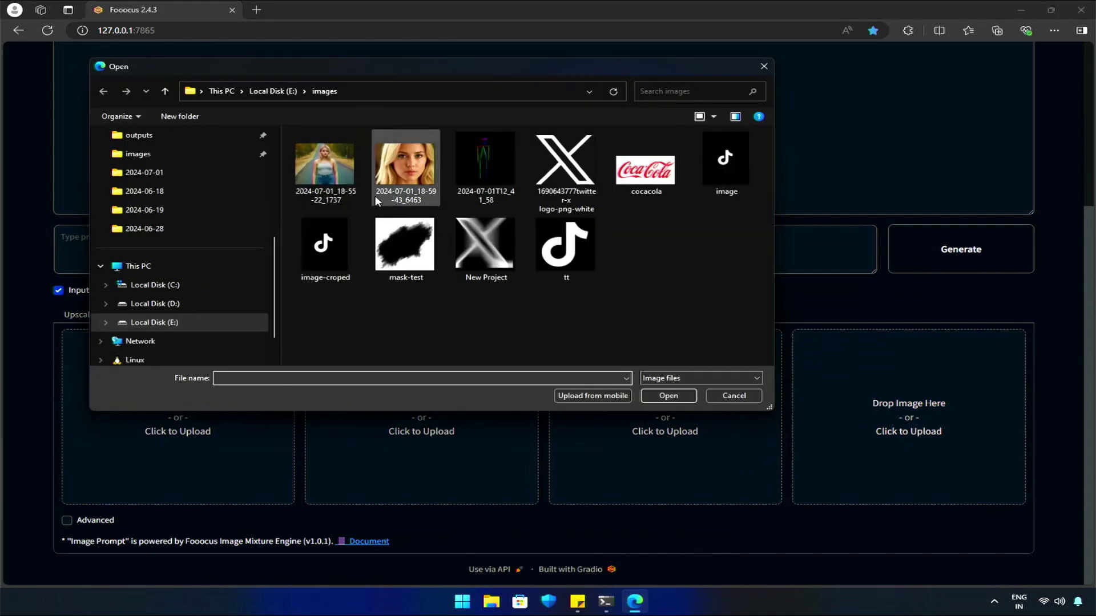
{"action": "left_click", "coordinate": [404, 173]}
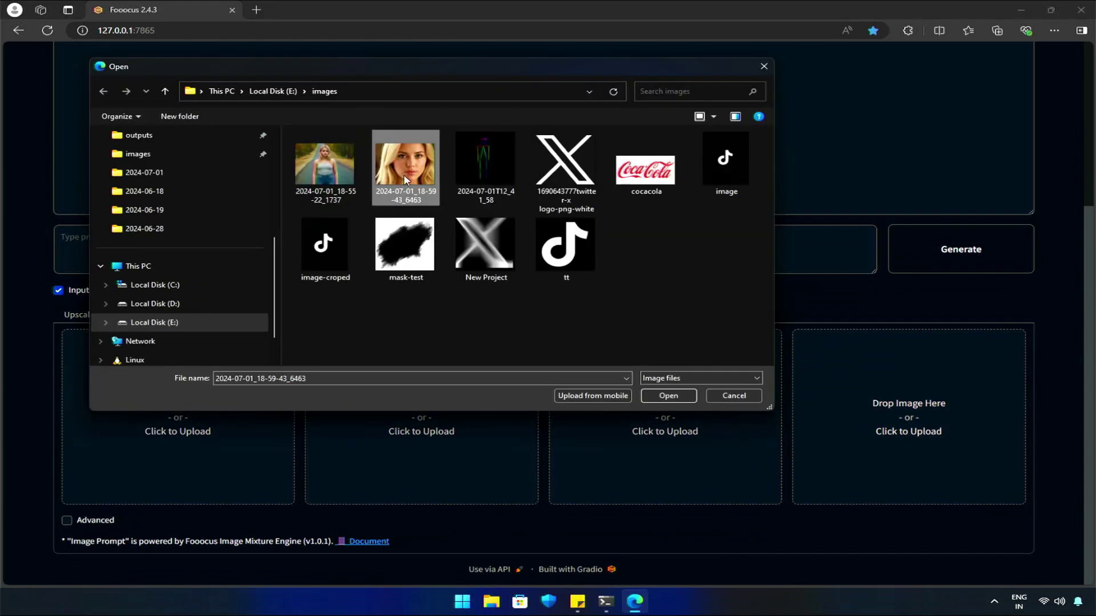
{"action": "double_click", "coordinate": [403, 174]}
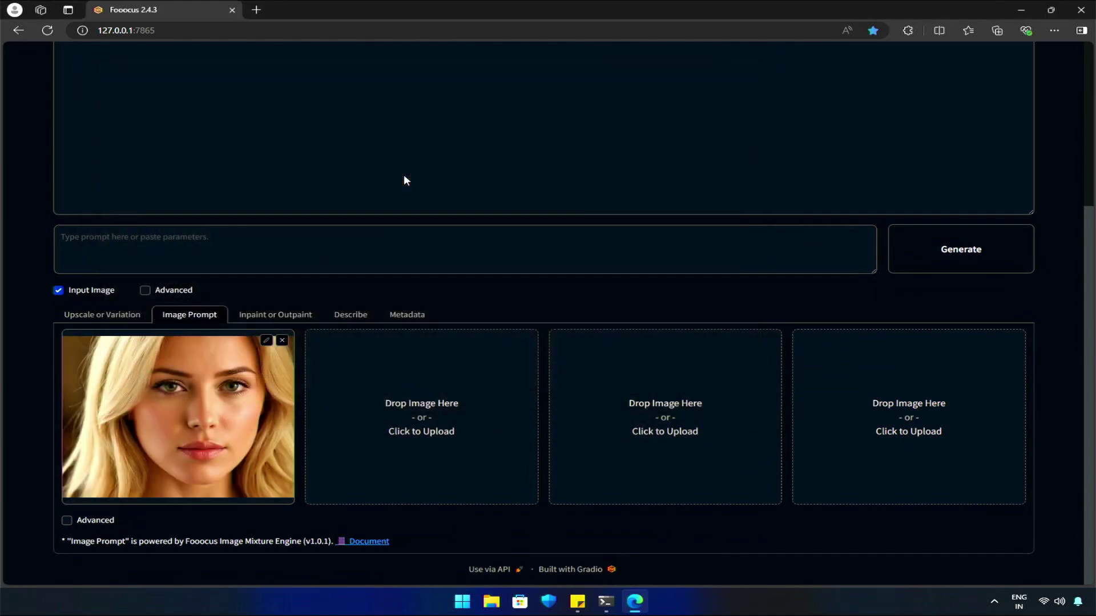
{"action": "left_click", "coordinate": [265, 318]}
{"action": "scroll", "coordinate": [265, 320], "scroll_direction": "down", "scroll_amount": 2}
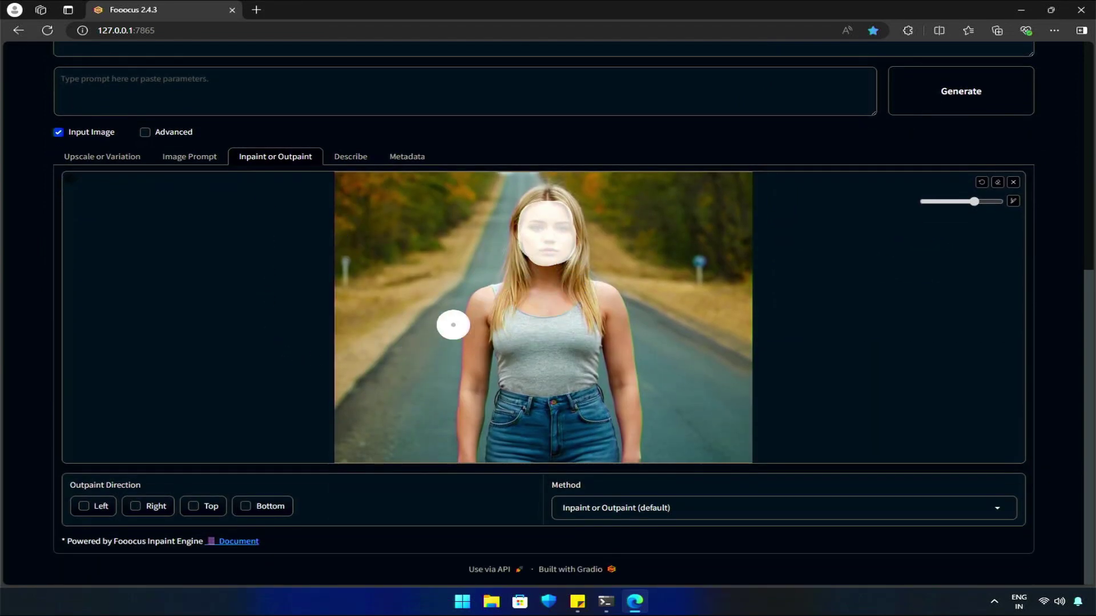
{"action": "left_click", "coordinate": [184, 156]}
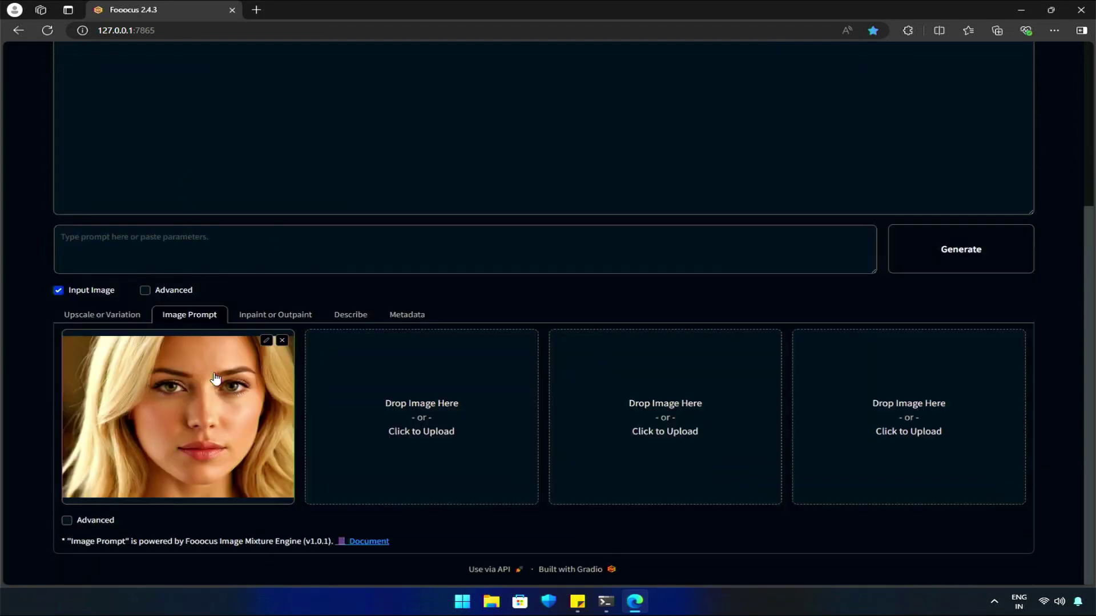
Step: Enable Advanced settings and Developer Debug Mode, and show the Control mixing options
{"action": "left_click", "coordinate": [175, 293]}
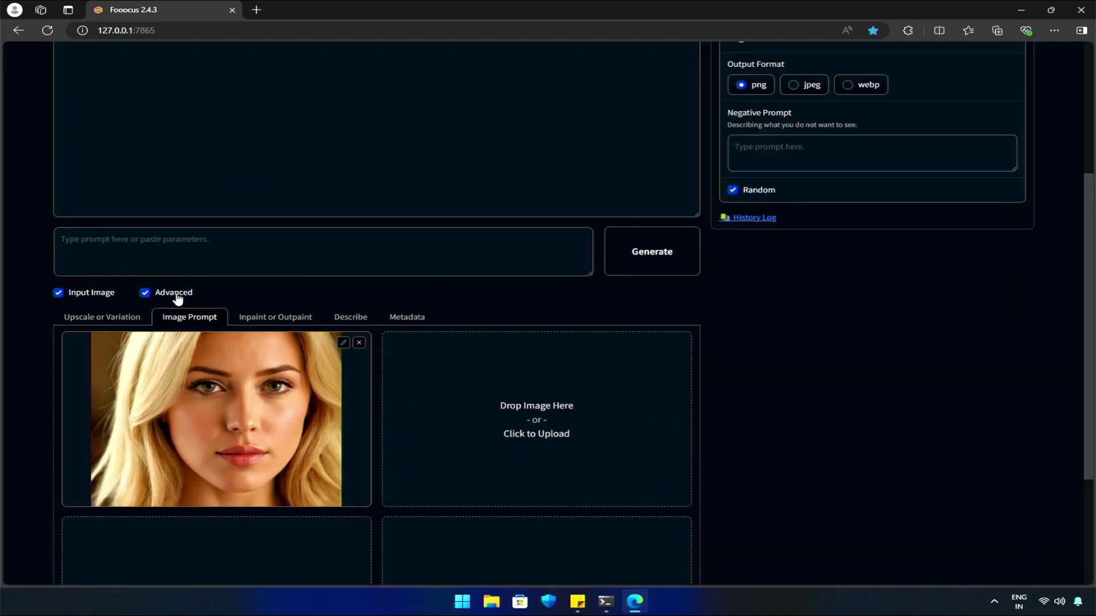
{"action": "scroll", "coordinate": [793, 319], "scroll_direction": "up", "scroll_amount": 1}
{"action": "scroll", "coordinate": [794, 319], "scroll_direction": "up", "scroll_amount": 3}
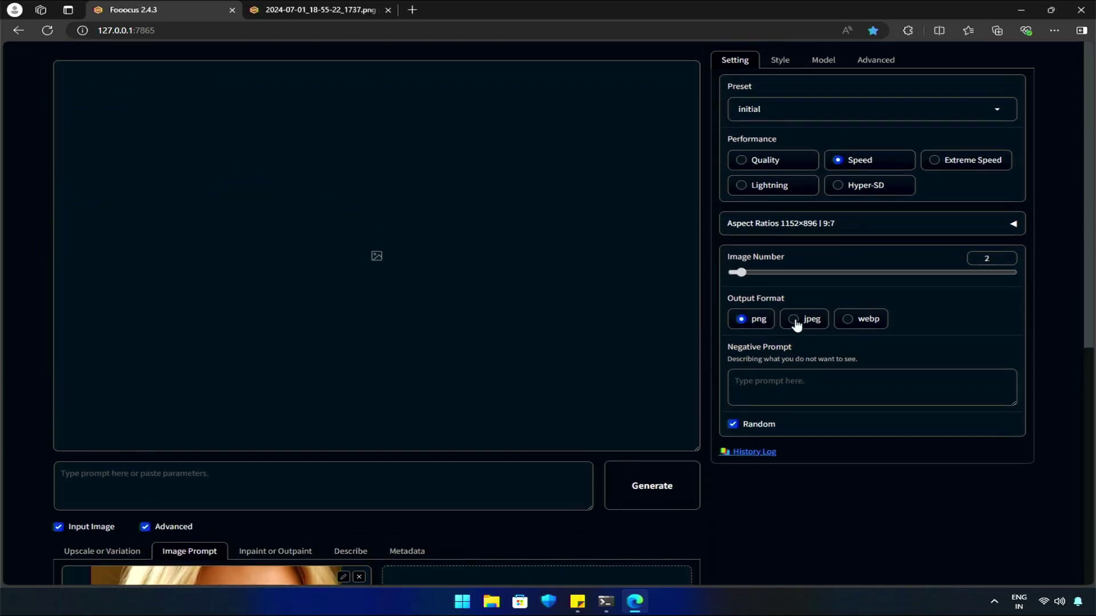
{"action": "left_click", "coordinate": [885, 64]}
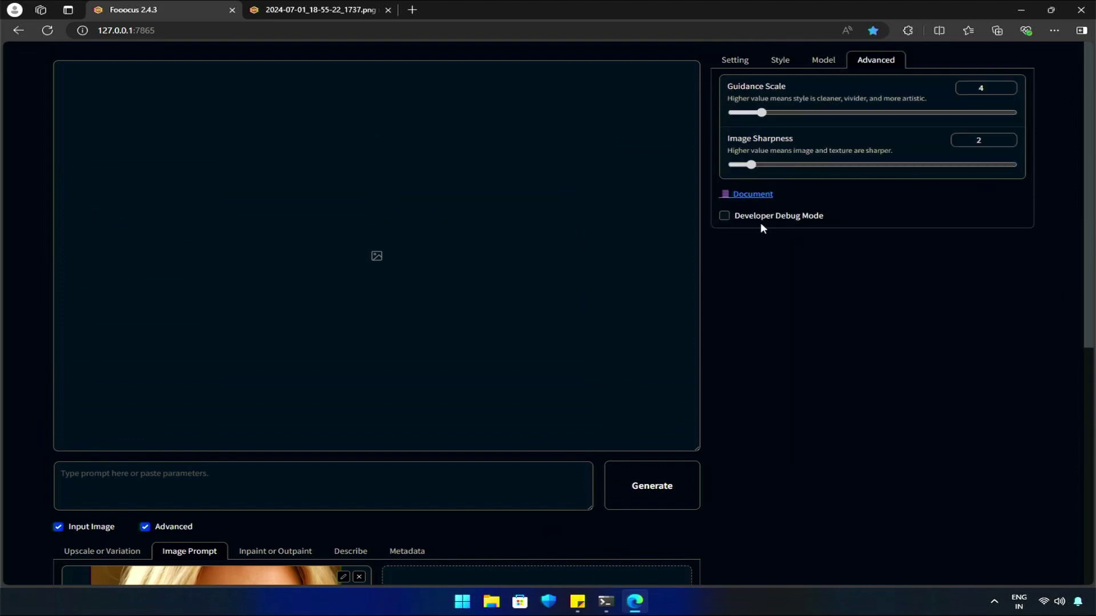
{"action": "left_click", "coordinate": [726, 216]}
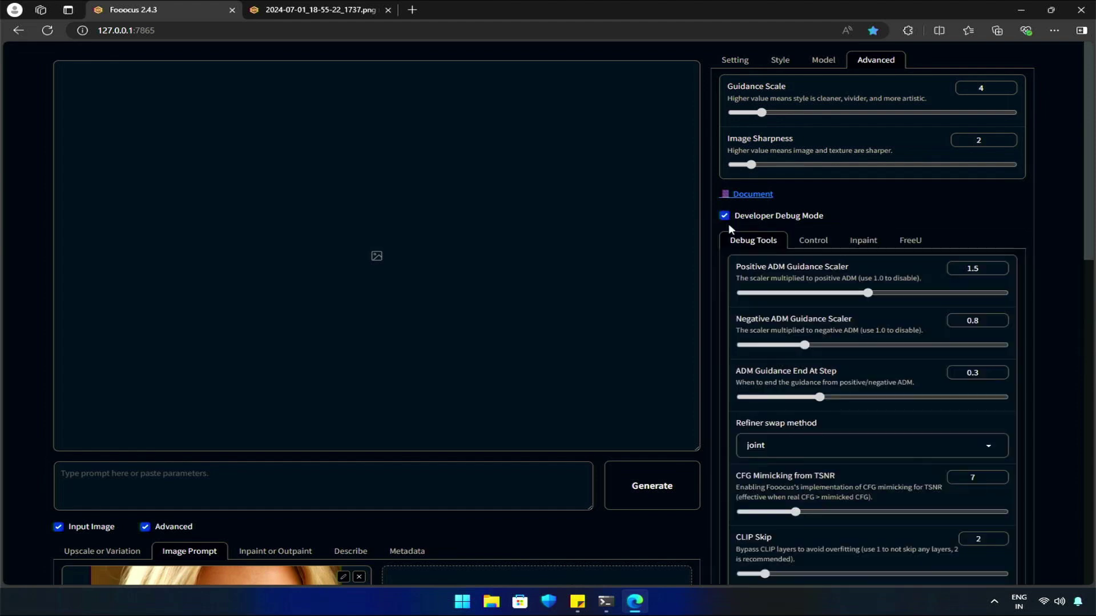
{"action": "left_click", "coordinate": [815, 243]}
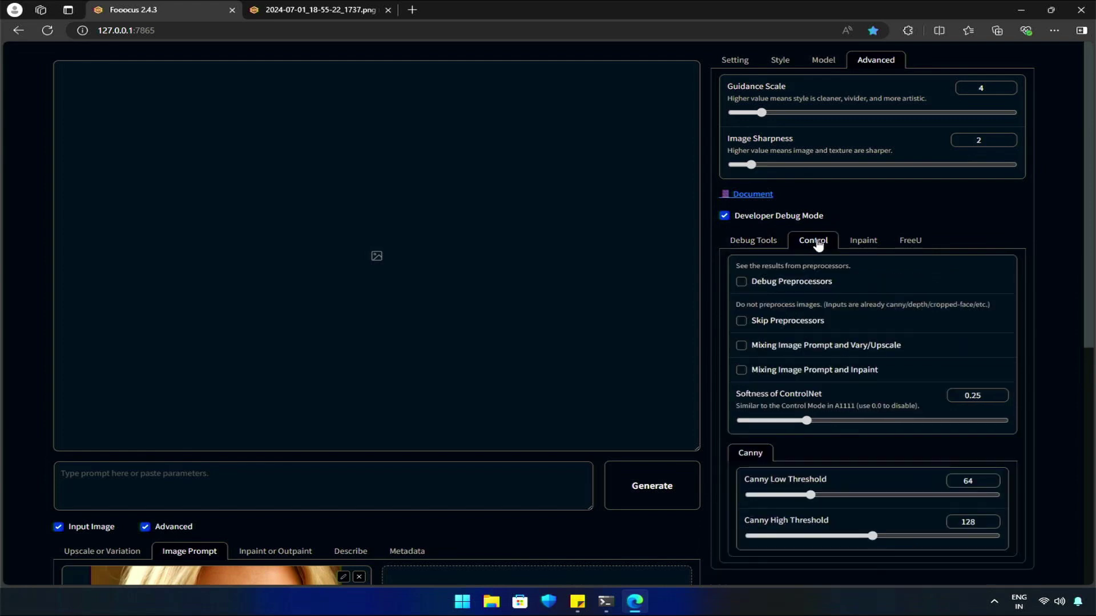
{"action": "scroll", "coordinate": [811, 328], "scroll_direction": "down", "scroll_amount": 2}
{"action": "scroll", "coordinate": [803, 295], "scroll_direction": "down", "scroll_amount": 1}
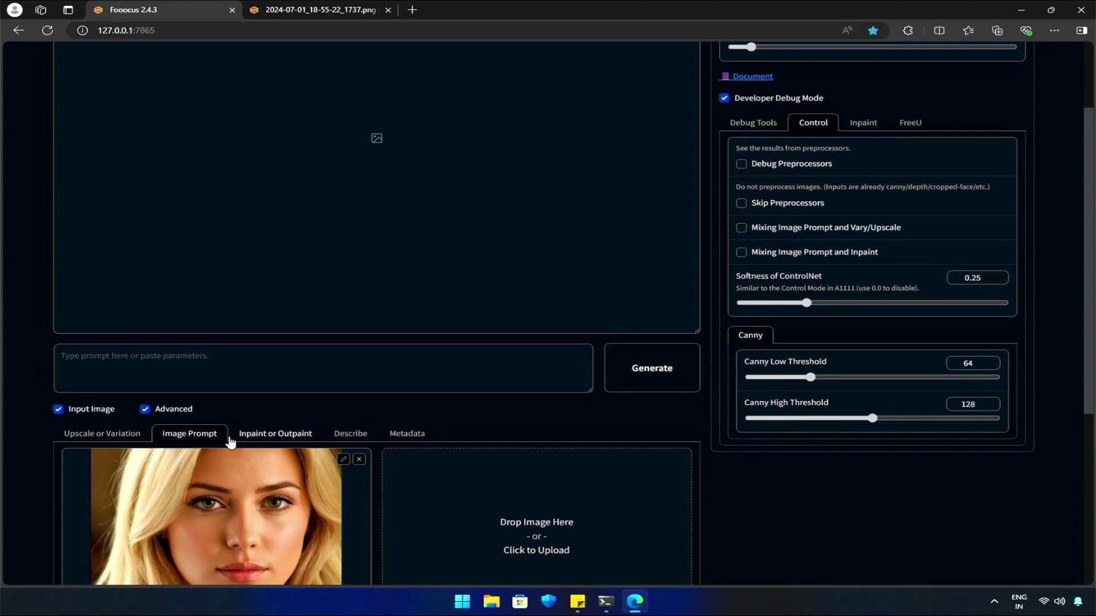
{"action": "scroll", "coordinate": [169, 486], "scroll_direction": "down", "scroll_amount": 2}
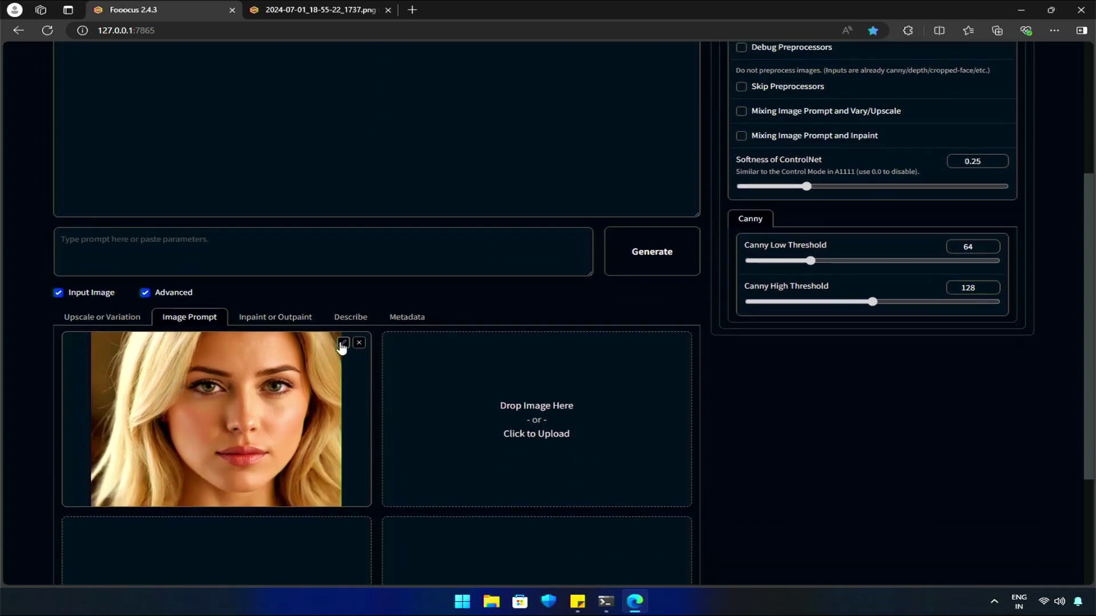
{"action": "scroll", "coordinate": [275, 370], "scroll_direction": "down", "scroll_amount": 3}
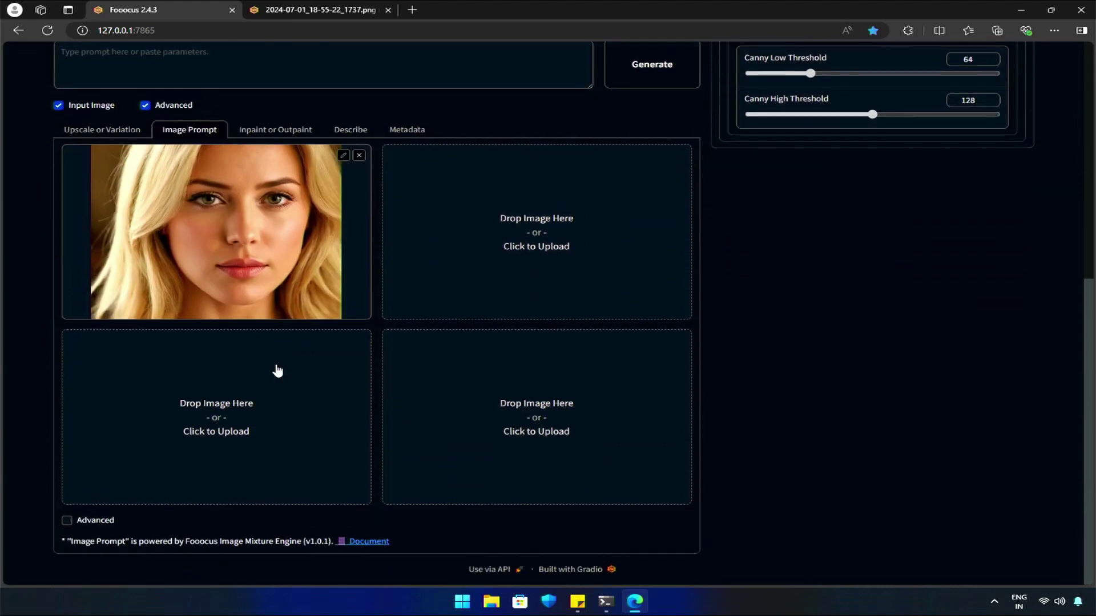
Step: Set the face close-up image prompt to FaceSwap with Stop At 0.9, Weight 0.75
{"action": "left_click", "coordinate": [83, 522]}
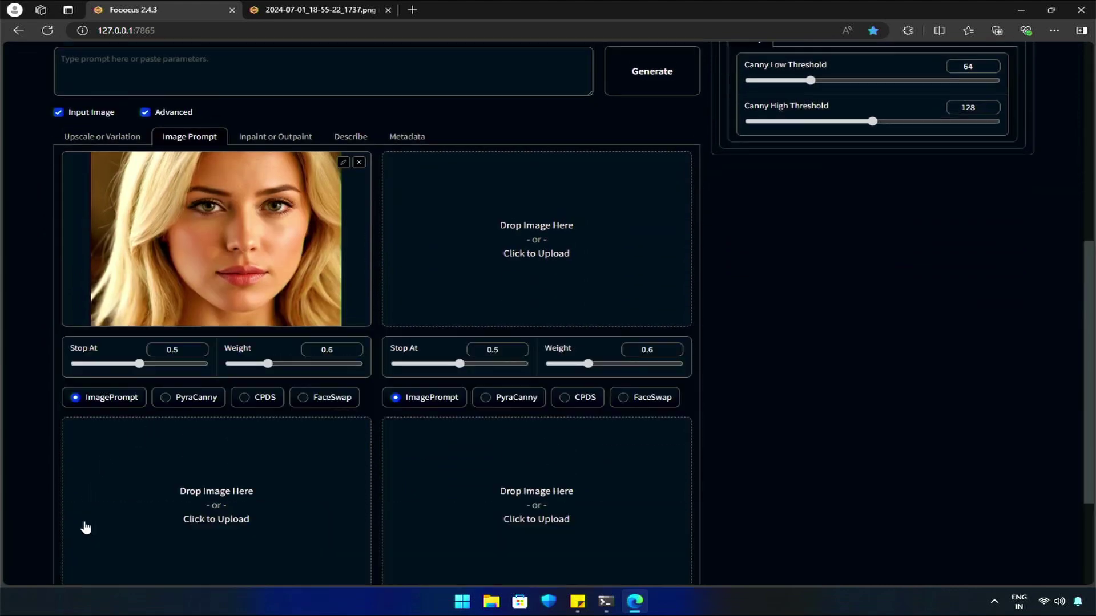
{"action": "left_click", "coordinate": [334, 404]}
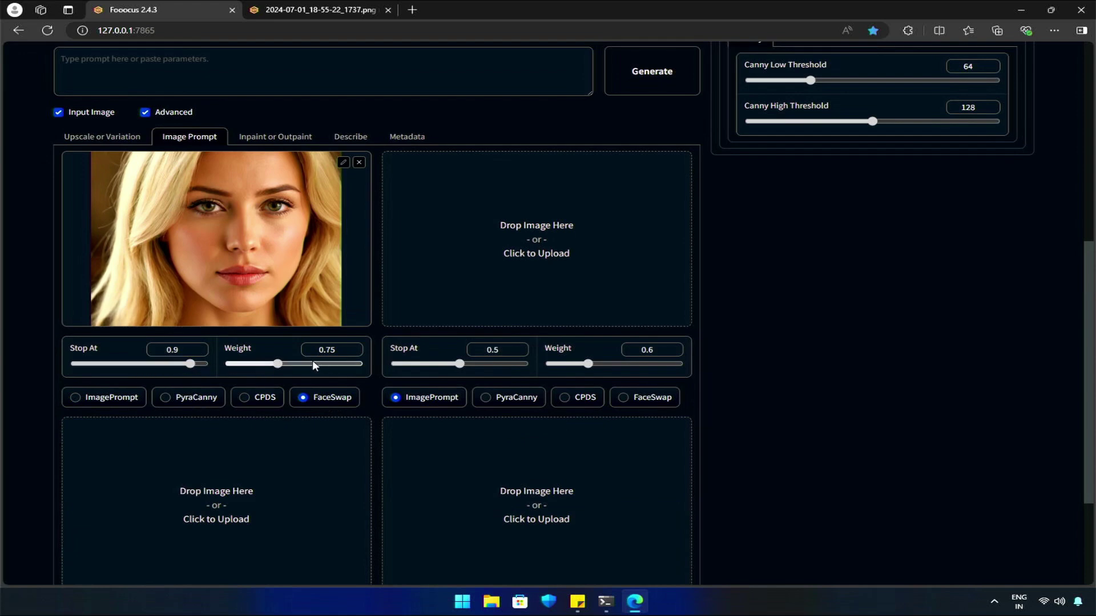
{"action": "scroll", "coordinate": [312, 361], "scroll_direction": "up", "scroll_amount": 3}
{"action": "scroll", "coordinate": [273, 346], "scroll_direction": "up", "scroll_amount": 1}
Step: Enable Mixing Image Prompt and Inpaint, generate two images, and enlarge the second result
{"action": "left_click", "coordinate": [253, 371]}
{"action": "scroll", "coordinate": [301, 363], "scroll_direction": "down", "scroll_amount": 4}
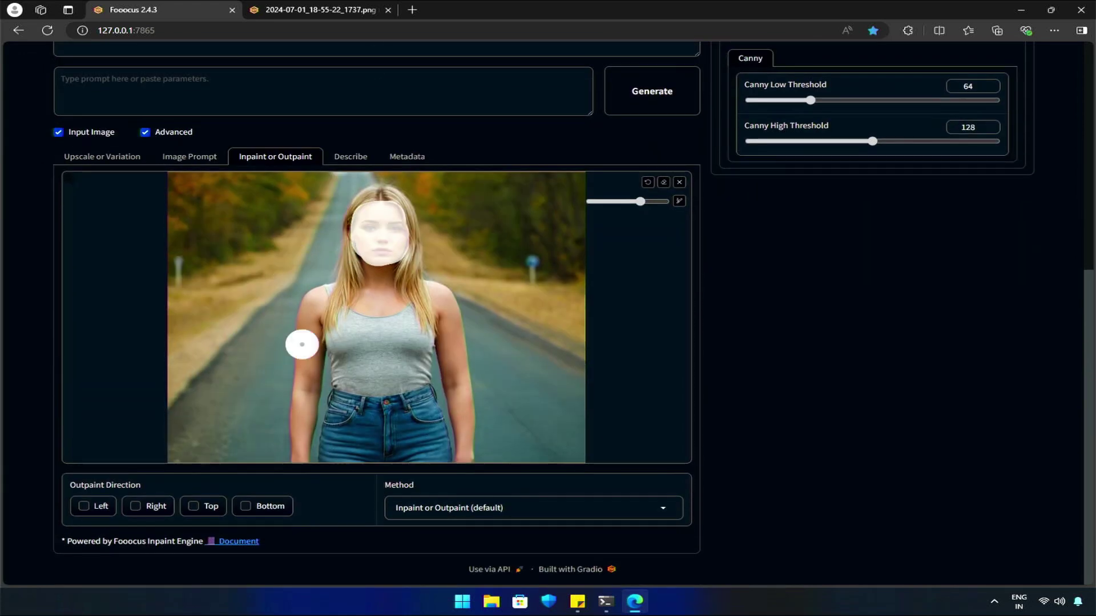
{"action": "scroll", "coordinate": [372, 283], "scroll_direction": "up", "scroll_amount": 4}
{"action": "scroll", "coordinate": [509, 389], "scroll_direction": "up", "scroll_amount": 2}
{"action": "scroll", "coordinate": [509, 389], "scroll_direction": "up", "scroll_amount": 1}
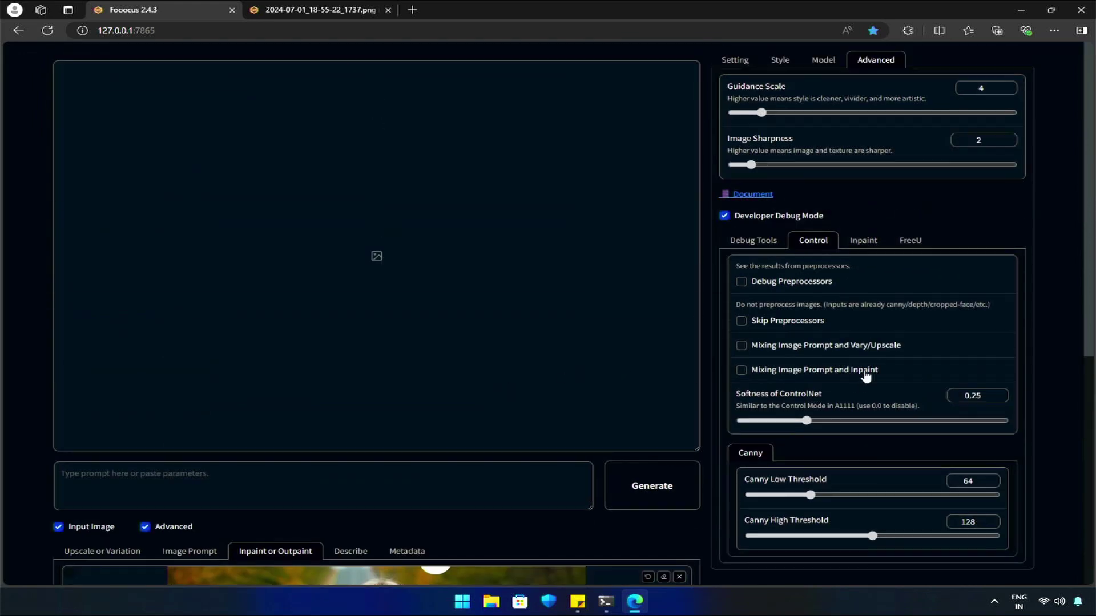
{"action": "left_click", "coordinate": [744, 369]}
{"action": "left_click", "coordinate": [644, 488]}
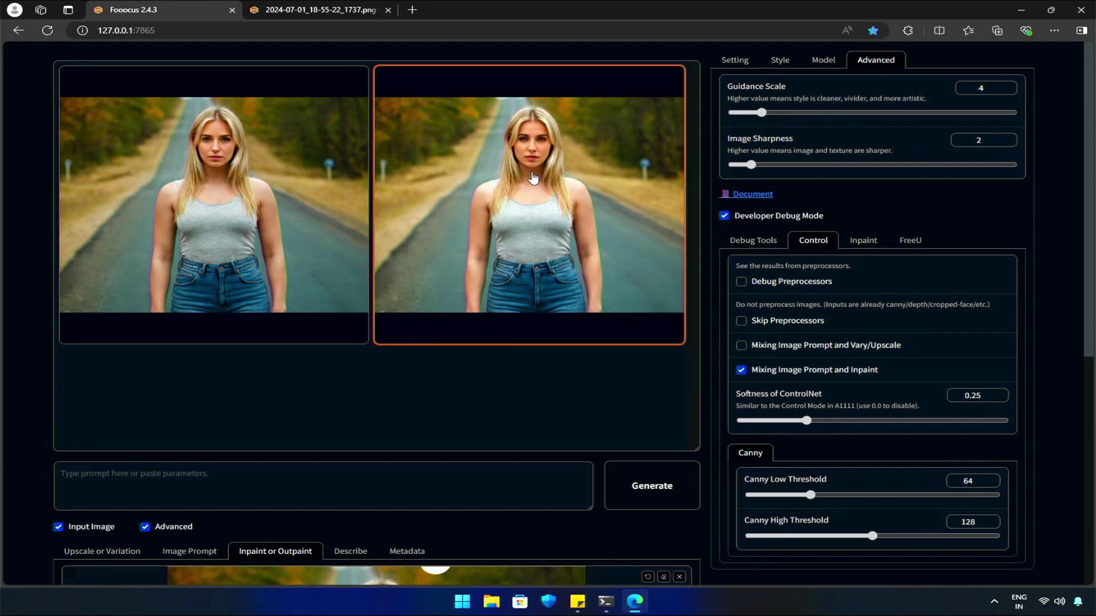
{"action": "left_click", "coordinate": [531, 176]}
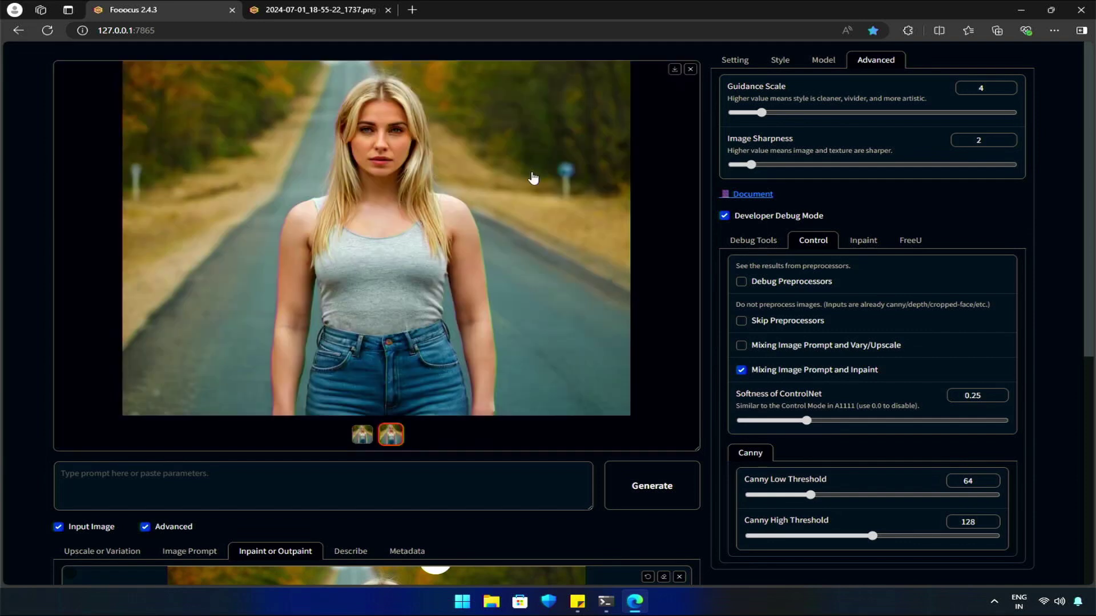
Step: Open the first face-swapped result in a new browser tab
{"action": "left_click", "coordinate": [362, 435]}
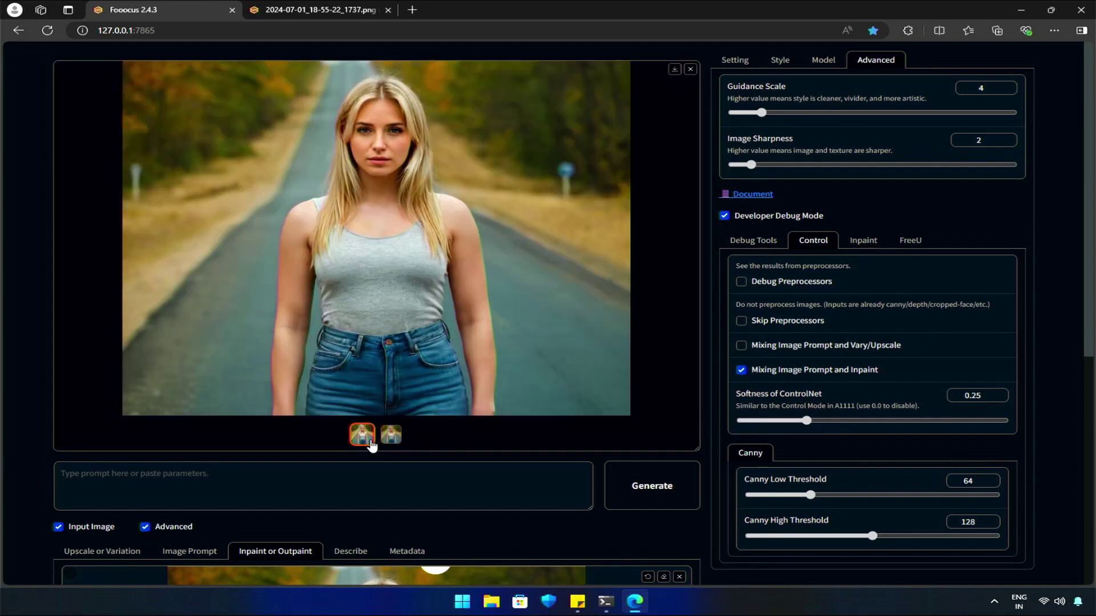
{"action": "right_click", "coordinate": [358, 147]}
{"action": "left_click", "coordinate": [383, 157]}
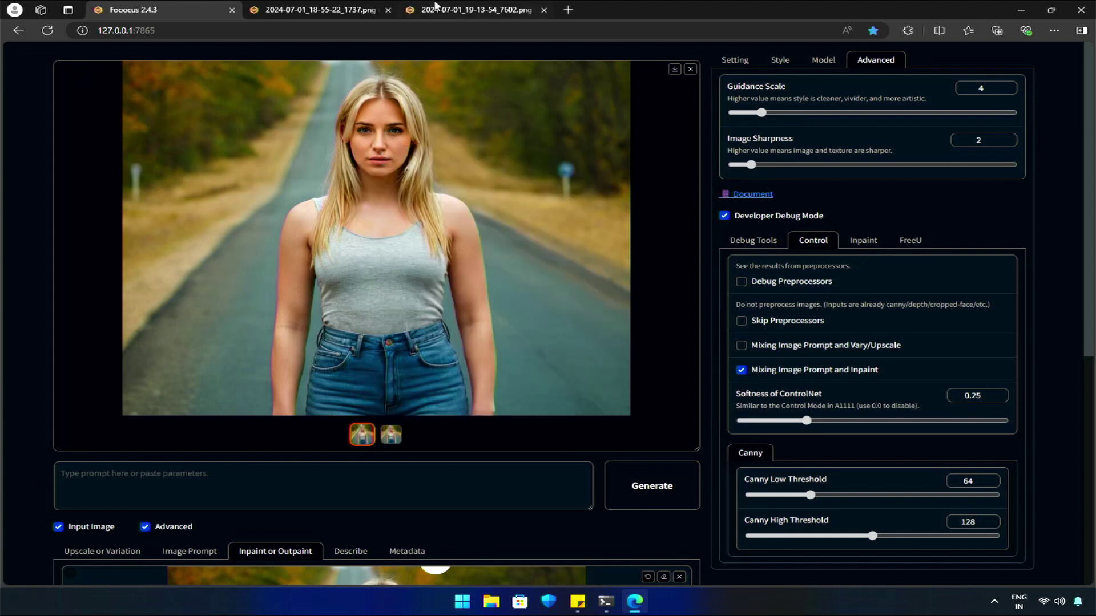
Step: Compare the face-swapped result with the original road photo, then return to Fooocus
{"action": "left_click", "coordinate": [319, 9]}
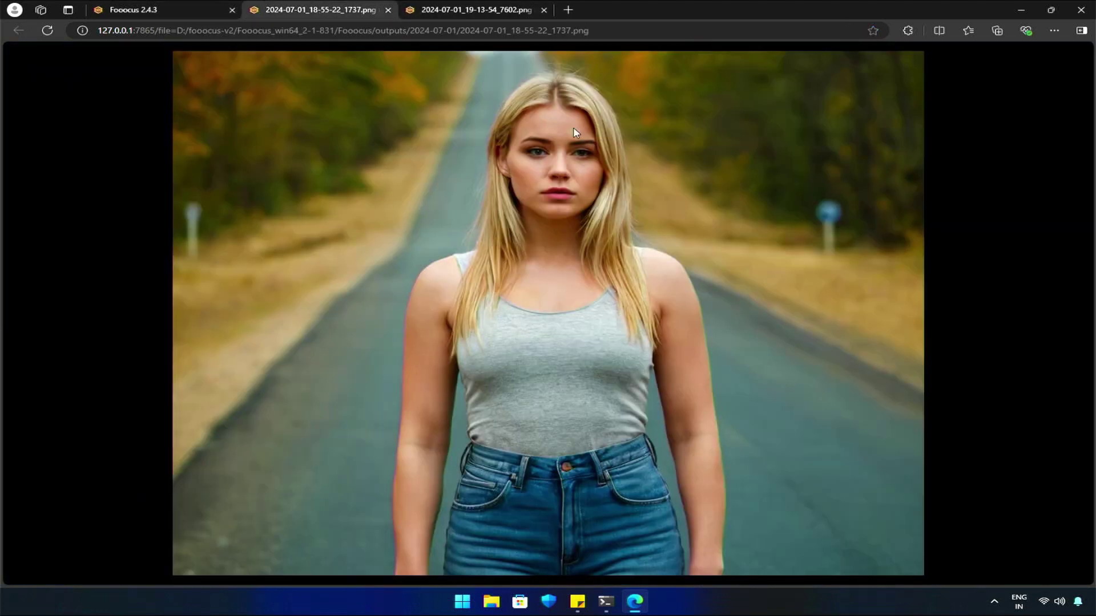
{"action": "left_click", "coordinate": [487, 9]}
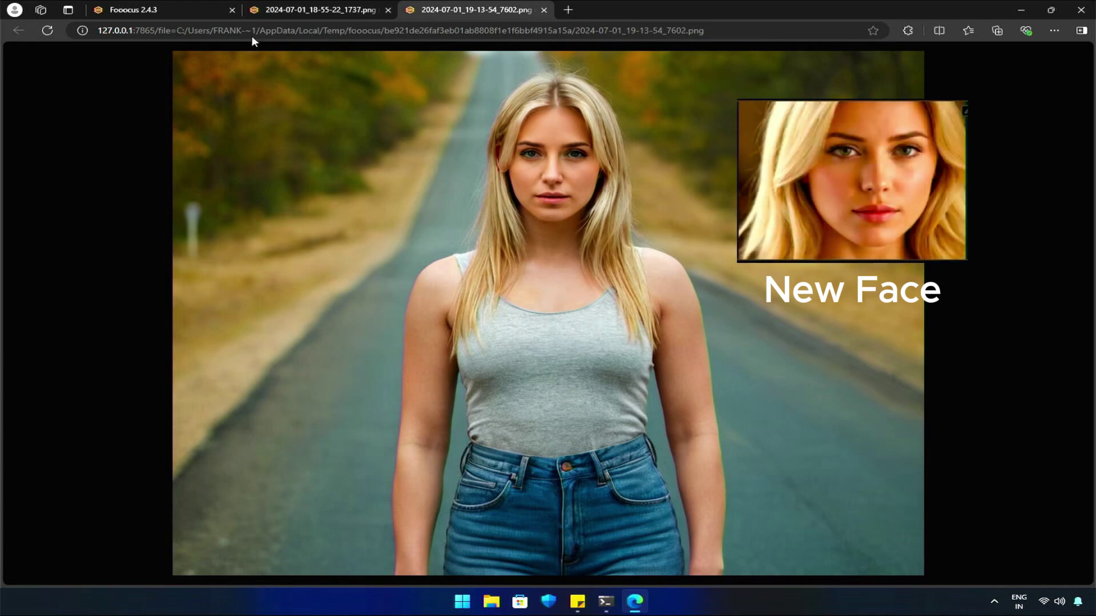
{"action": "left_click", "coordinate": [299, 7]}
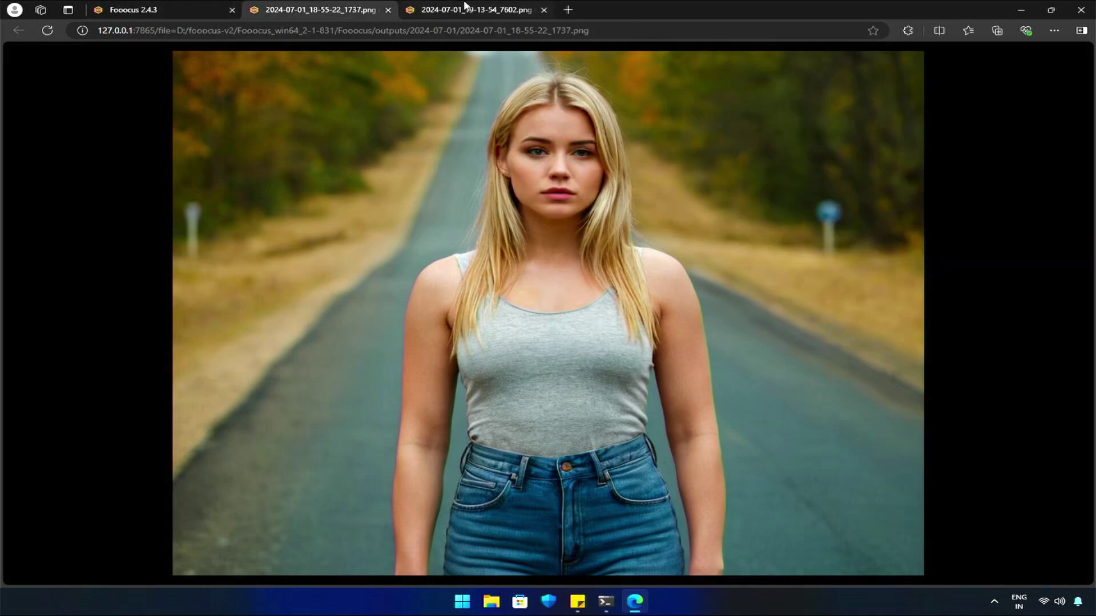
{"action": "left_click", "coordinate": [480, 7]}
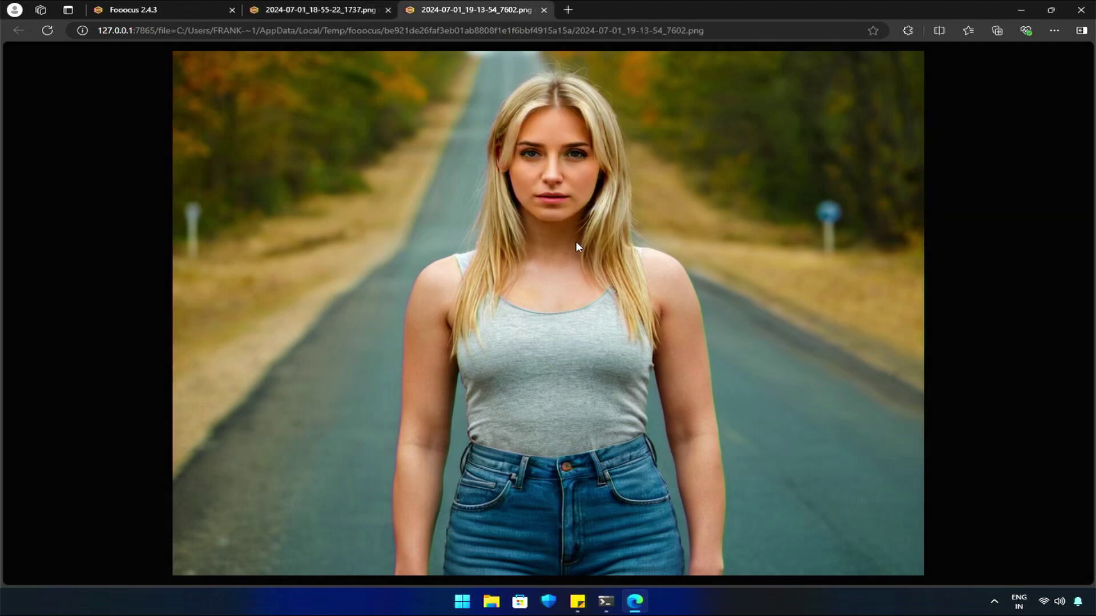
{"action": "left_click", "coordinate": [172, 8]}
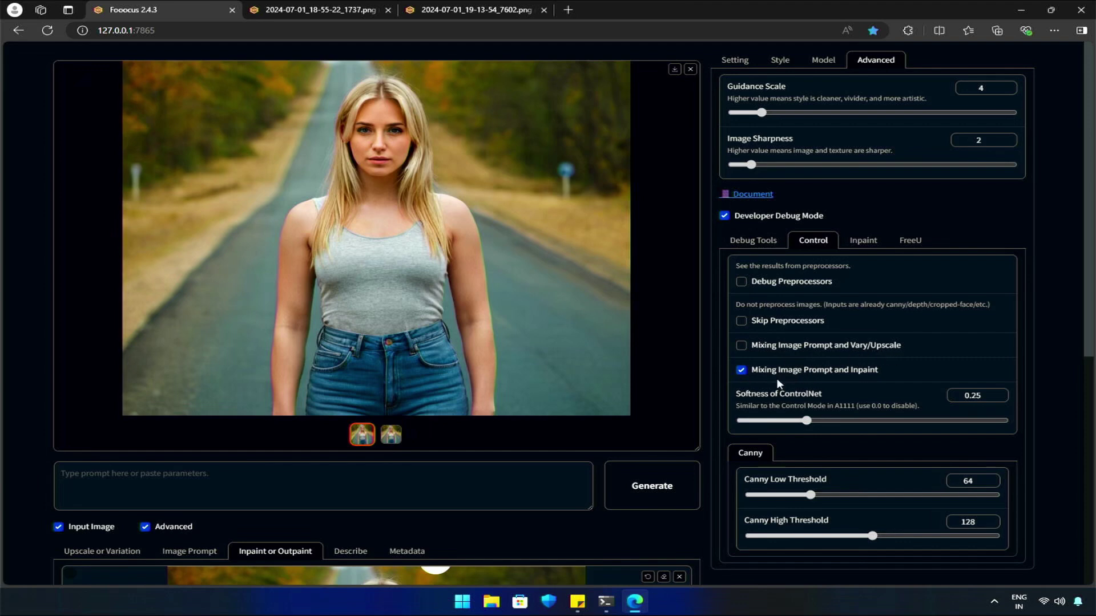
Step: Enable Mixing Image Prompt and Vary/Upscale, and clear the face from the first Image Prompt slot
{"action": "left_click", "coordinate": [744, 347]}
{"action": "scroll", "coordinate": [436, 454], "scroll_direction": "down", "scroll_amount": 2}
{"action": "left_click", "coordinate": [176, 380]}
{"action": "scroll", "coordinate": [313, 207], "scroll_direction": "down", "scroll_amount": 3}
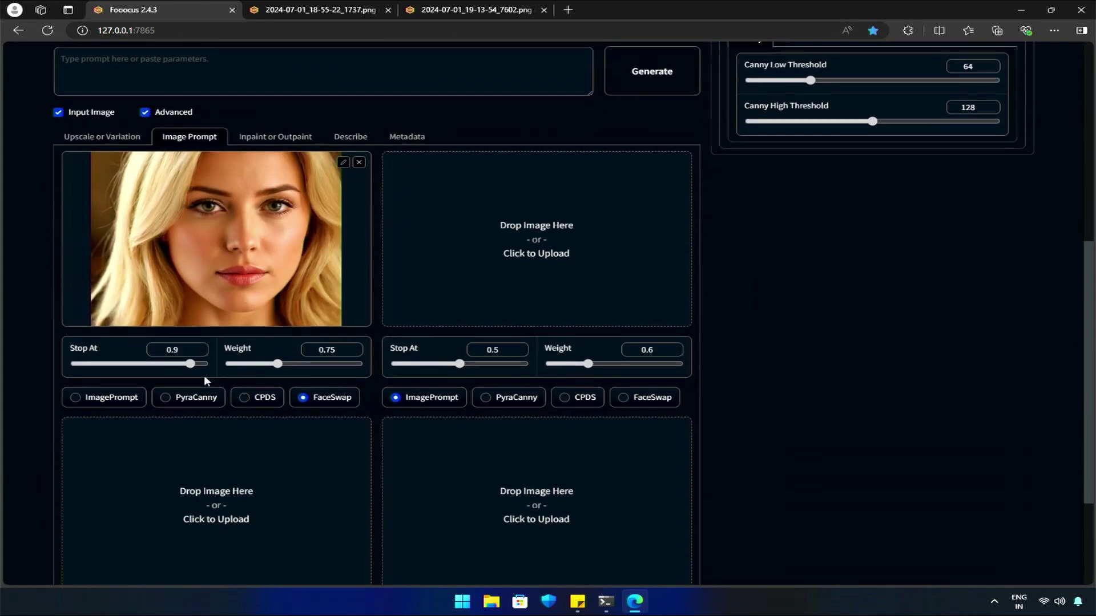
{"action": "left_click", "coordinate": [358, 162]}
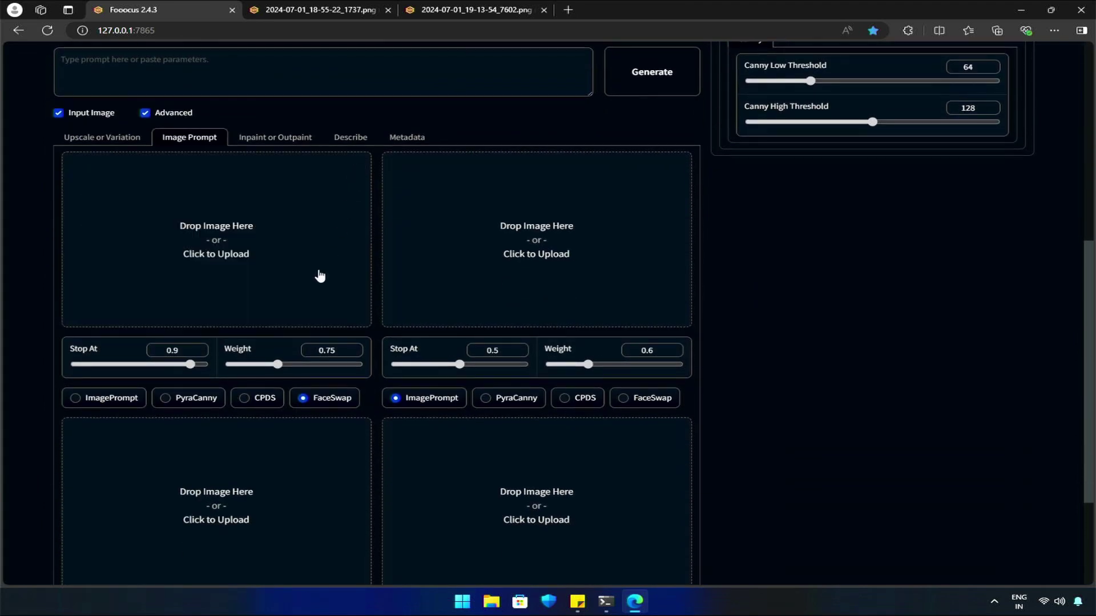
{"action": "scroll", "coordinate": [317, 274], "scroll_direction": "up", "scroll_amount": 2}
Step: Load the blonde face image into Upscale or Variation and choose Vary (Subtle)
{"action": "left_click", "coordinate": [92, 317]}
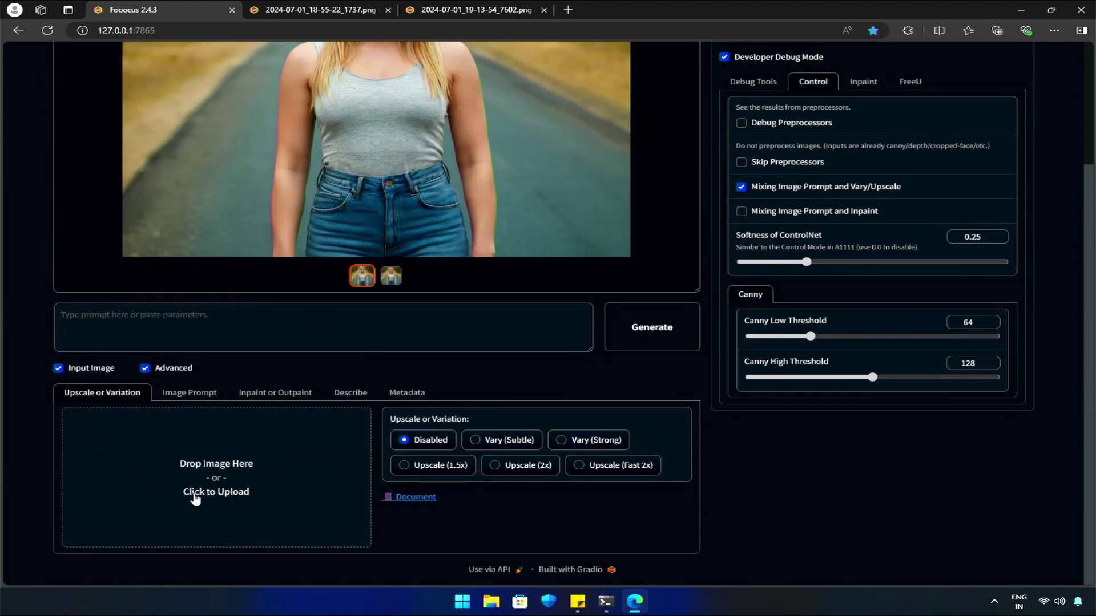
{"action": "left_click", "coordinate": [231, 485]}
{"action": "left_click", "coordinate": [409, 162]}
{"action": "double_click", "coordinate": [409, 161]}
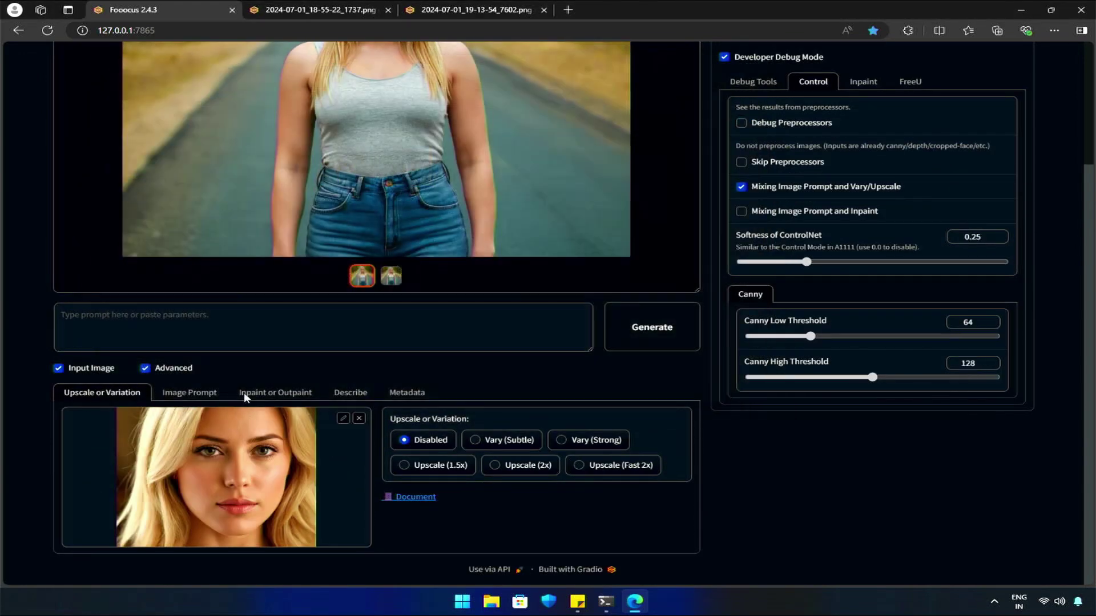
{"action": "left_click", "coordinate": [479, 439]}
{"action": "left_click", "coordinate": [275, 393]}
{"action": "scroll", "coordinate": [275, 394], "scroll_direction": "down", "scroll_amount": 3}
{"action": "scroll", "coordinate": [367, 373], "scroll_direction": "up", "scroll_amount": 3}
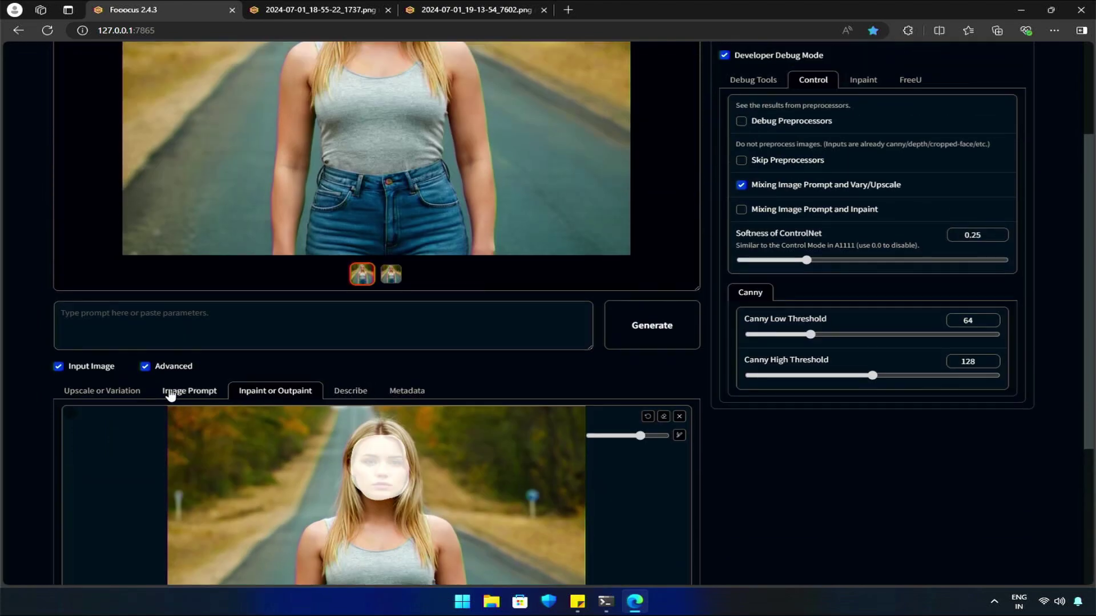
{"action": "scroll", "coordinate": [600, 368], "scroll_direction": "up", "scroll_amount": 2}
Step: Generate two new road images using the Vary (Subtle) and image prompt mix
{"action": "left_click", "coordinate": [652, 486]}
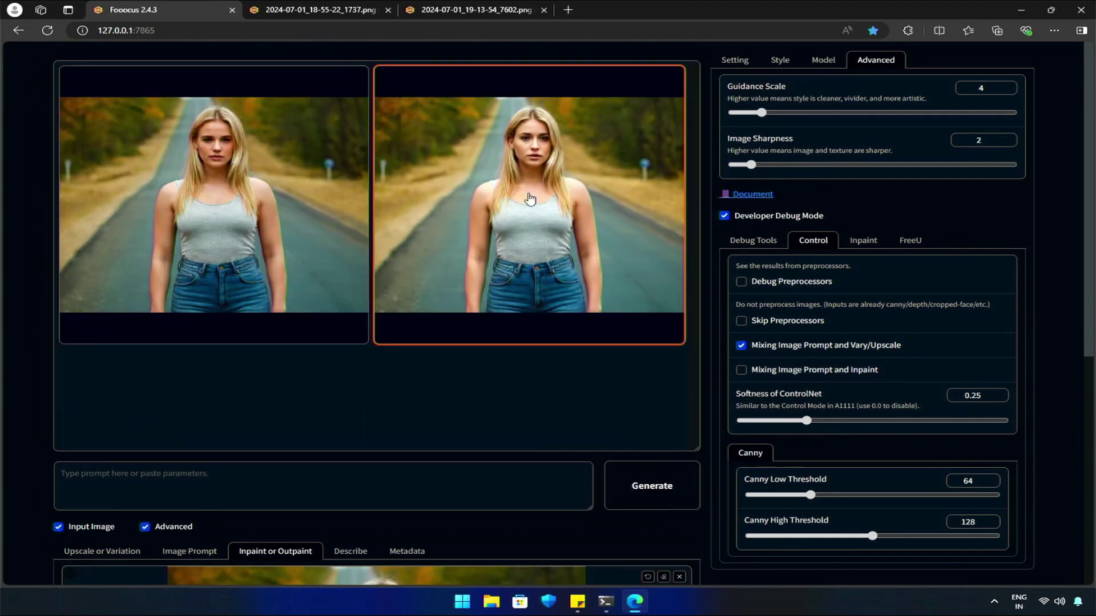
Step: View the second new result fullscreen, checking the original road photo tab, then close the lightbox
{"action": "left_click", "coordinate": [531, 205]}
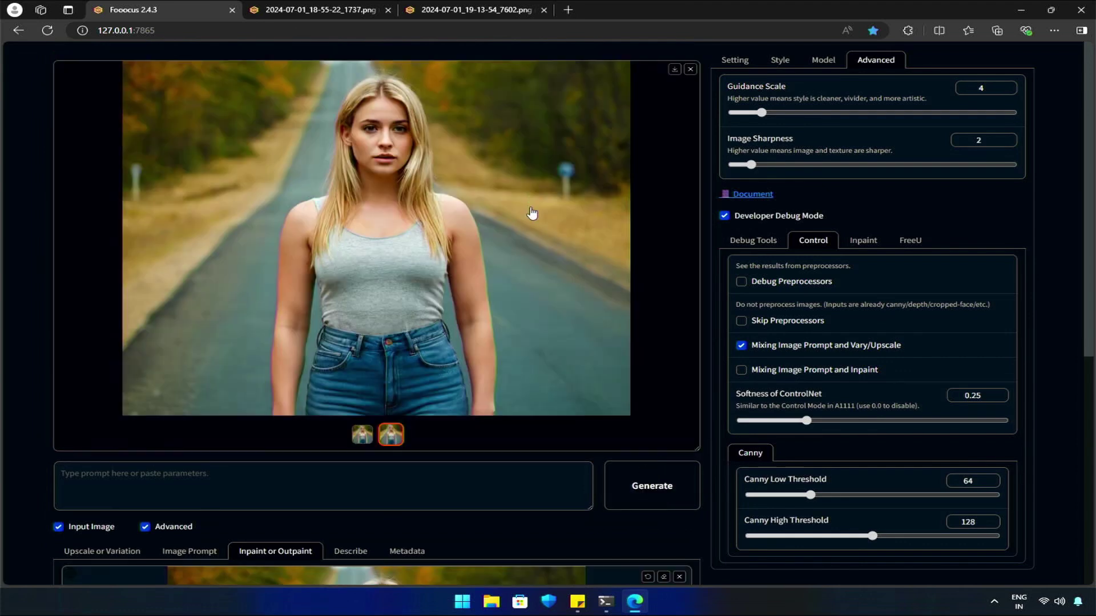
{"action": "left_click", "coordinate": [478, 236]}
{"action": "left_click", "coordinate": [333, 7]}
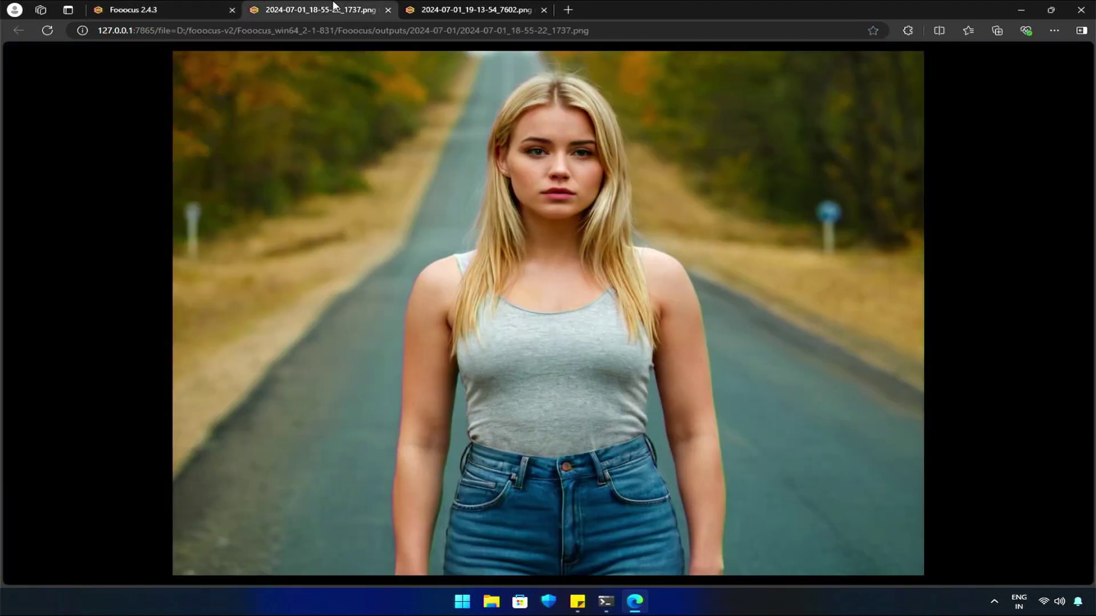
{"action": "left_click", "coordinate": [171, 9]}
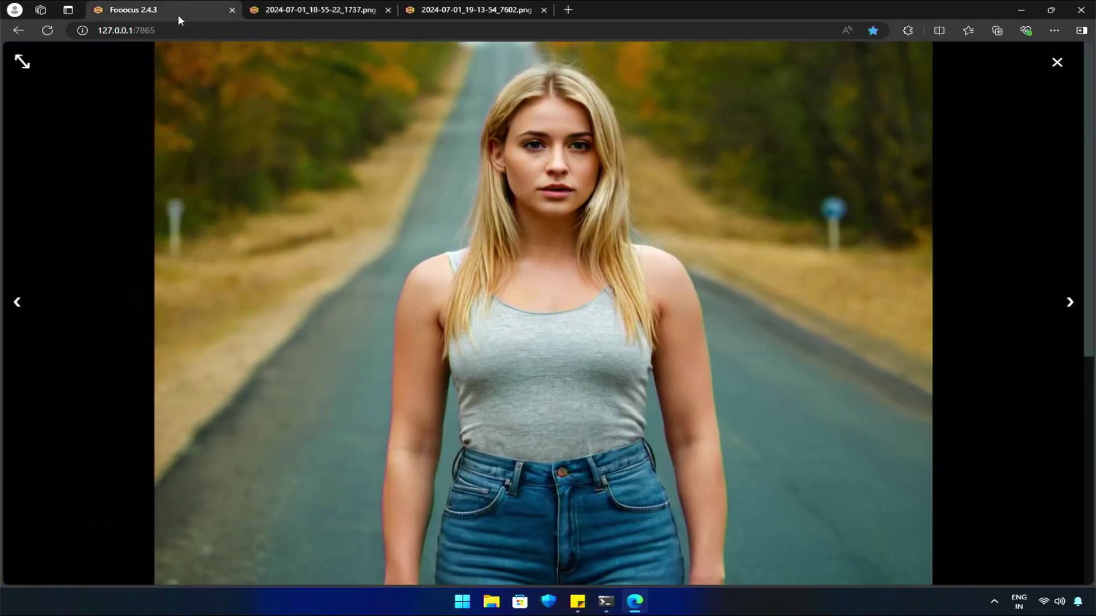
{"action": "left_click", "coordinate": [1057, 62]}
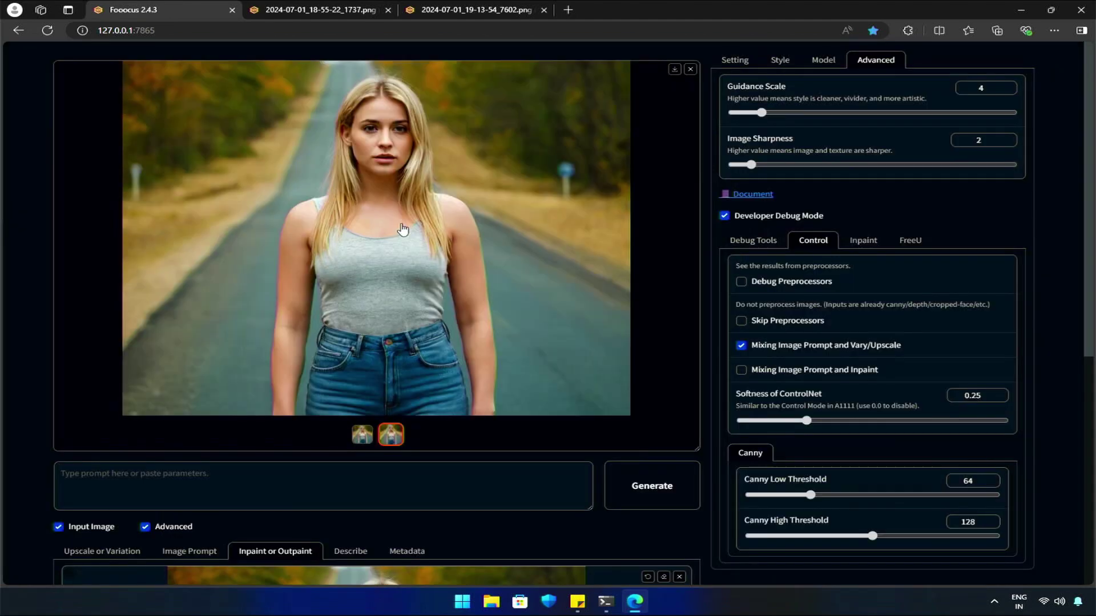
{"action": "scroll", "coordinate": [238, 346], "scroll_direction": "down", "scroll_amount": 2}
Step: Check the variation settings, select the second thumbnail, and view the first face-swapped result tab
{"action": "left_click", "coordinate": [103, 378]}
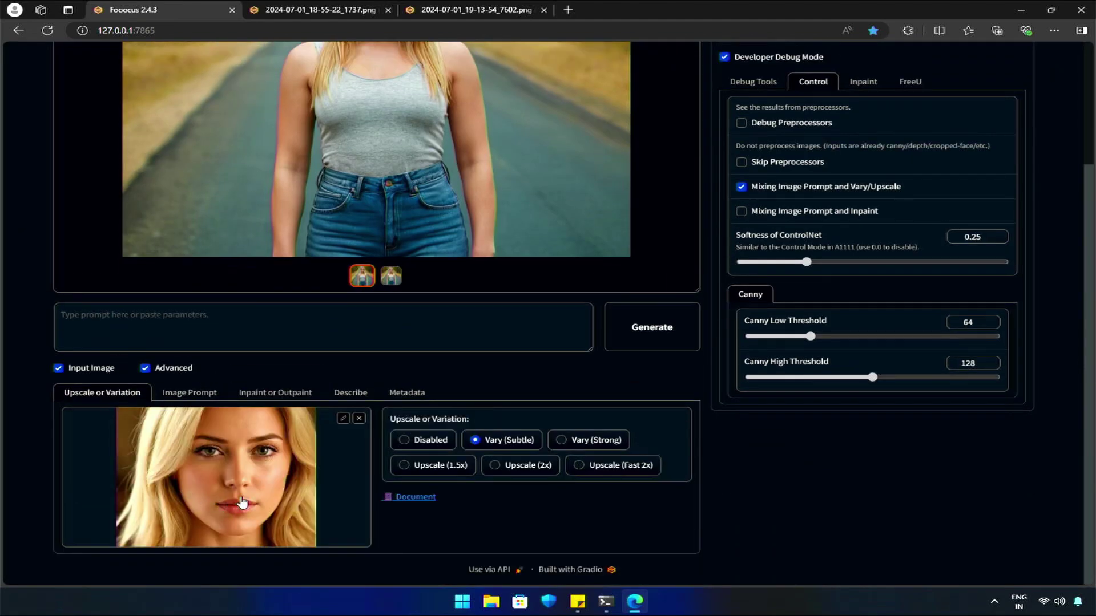
{"action": "scroll", "coordinate": [210, 420], "scroll_direction": "up", "scroll_amount": 2}
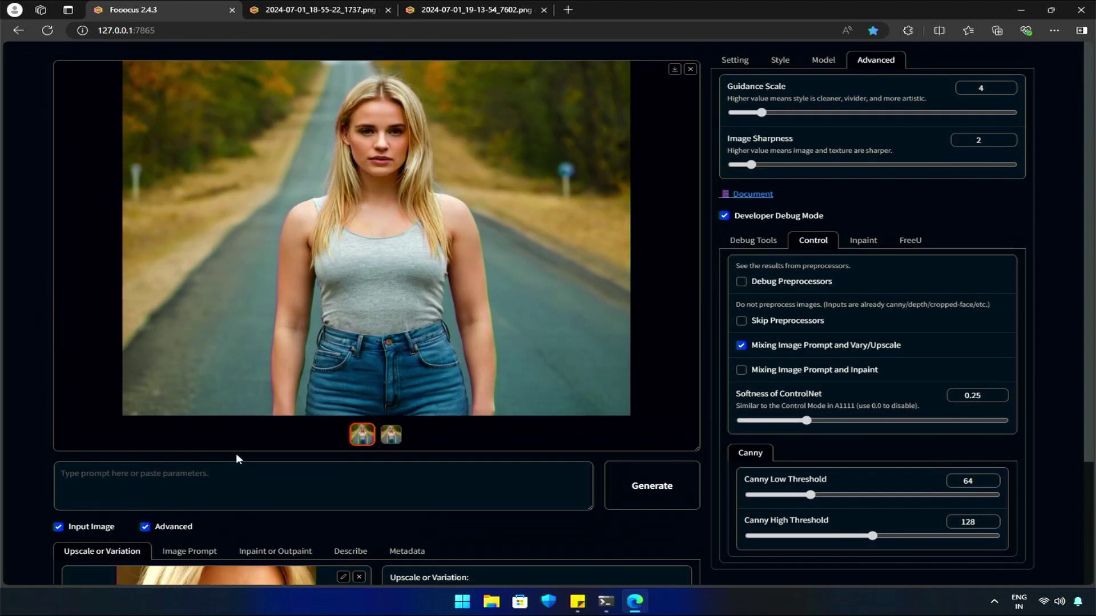
{"action": "left_click", "coordinate": [391, 435]}
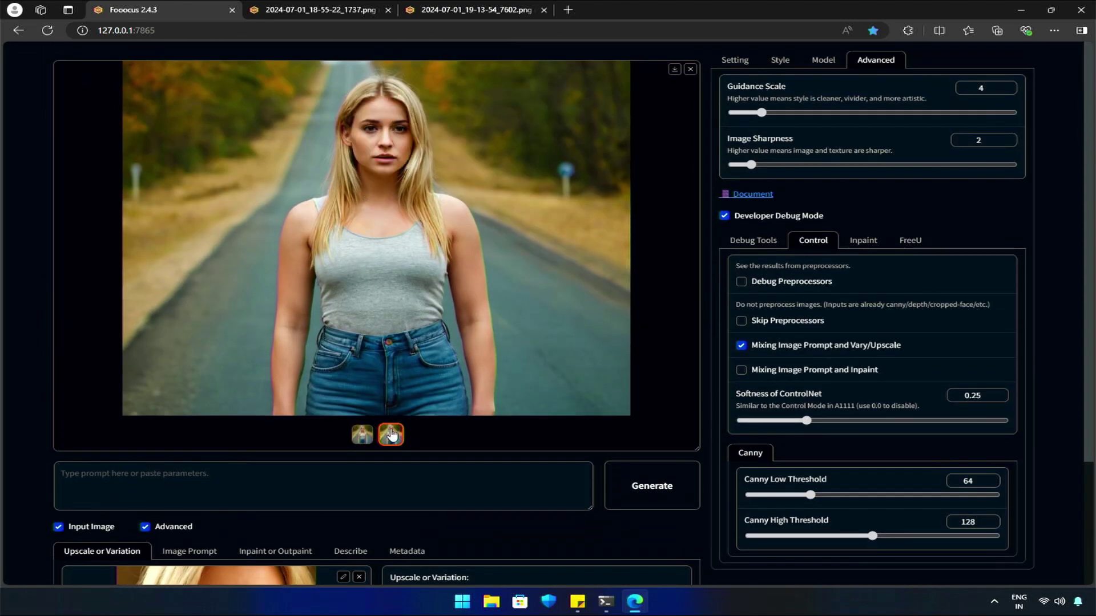
{"action": "scroll", "coordinate": [188, 299], "scroll_direction": "down", "scroll_amount": 2}
{"action": "scroll", "coordinate": [70, 343], "scroll_direction": "up", "scroll_amount": 2}
{"action": "scroll", "coordinate": [70, 355], "scroll_direction": "down", "scroll_amount": 2}
{"action": "scroll", "coordinate": [68, 347], "scroll_direction": "up", "scroll_amount": 2}
{"action": "scroll", "coordinate": [71, 354], "scroll_direction": "down", "scroll_amount": 2}
{"action": "scroll", "coordinate": [80, 355], "scroll_direction": "up", "scroll_amount": 2}
{"action": "left_click", "coordinate": [471, 10]}
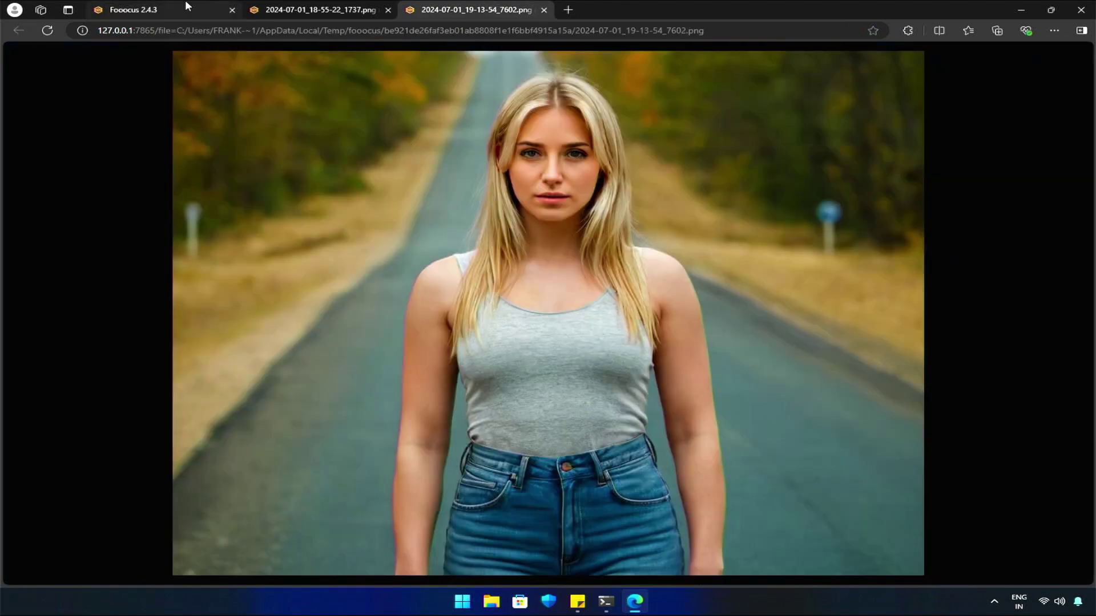